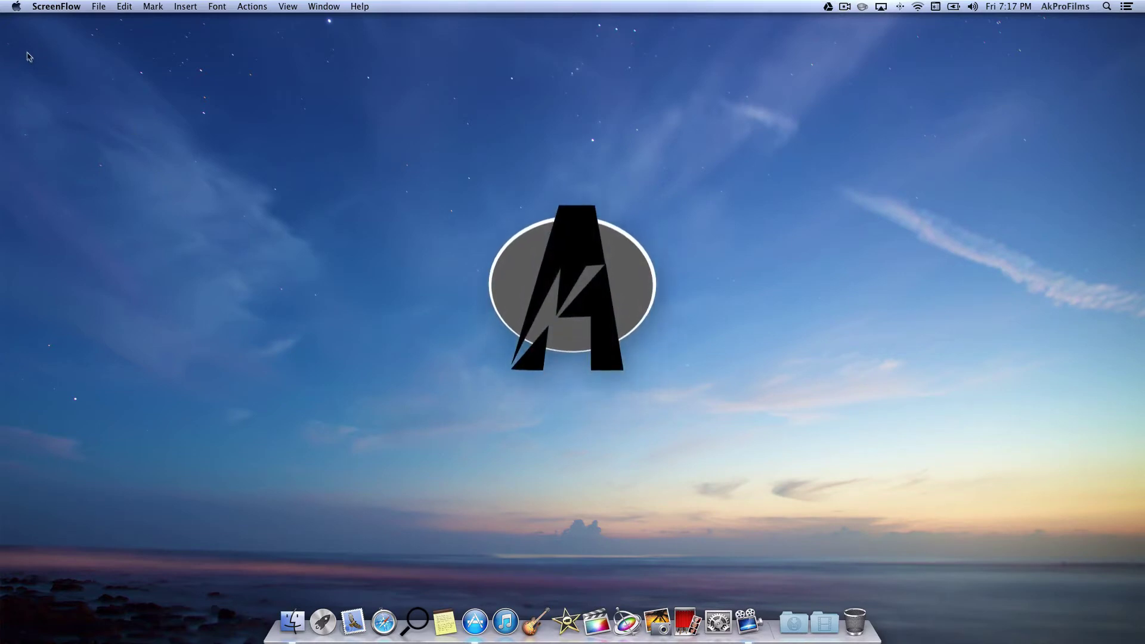
- Create a new folder on the desktop named 'stuff'
left_click_drag(9, 26, 1123, 601)
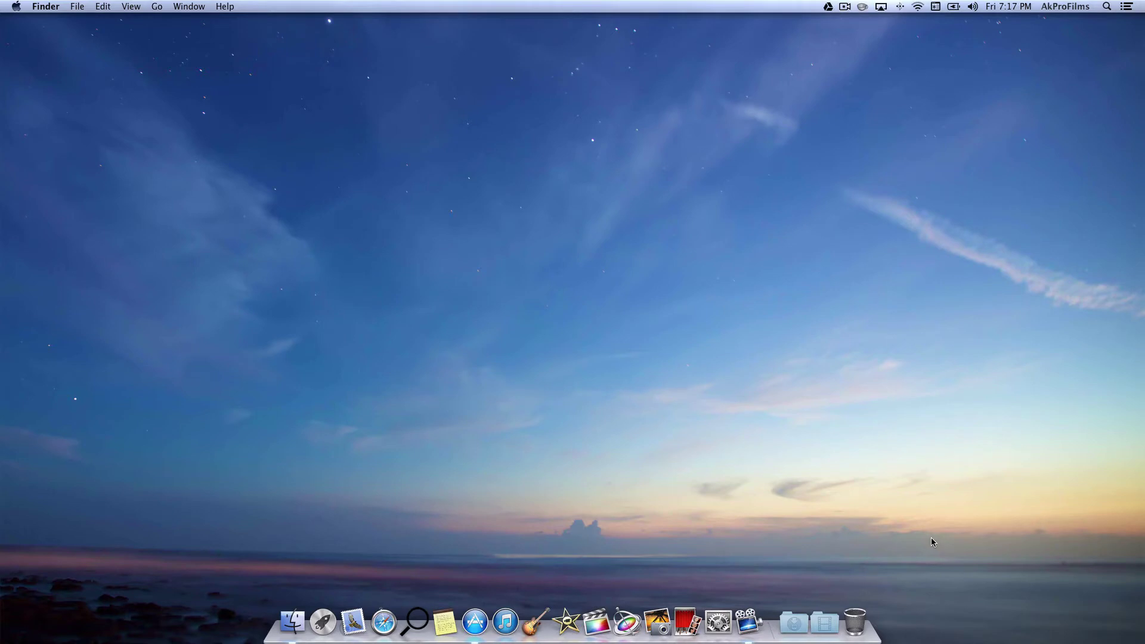
right_click(494, 217)
left_click(501, 221)
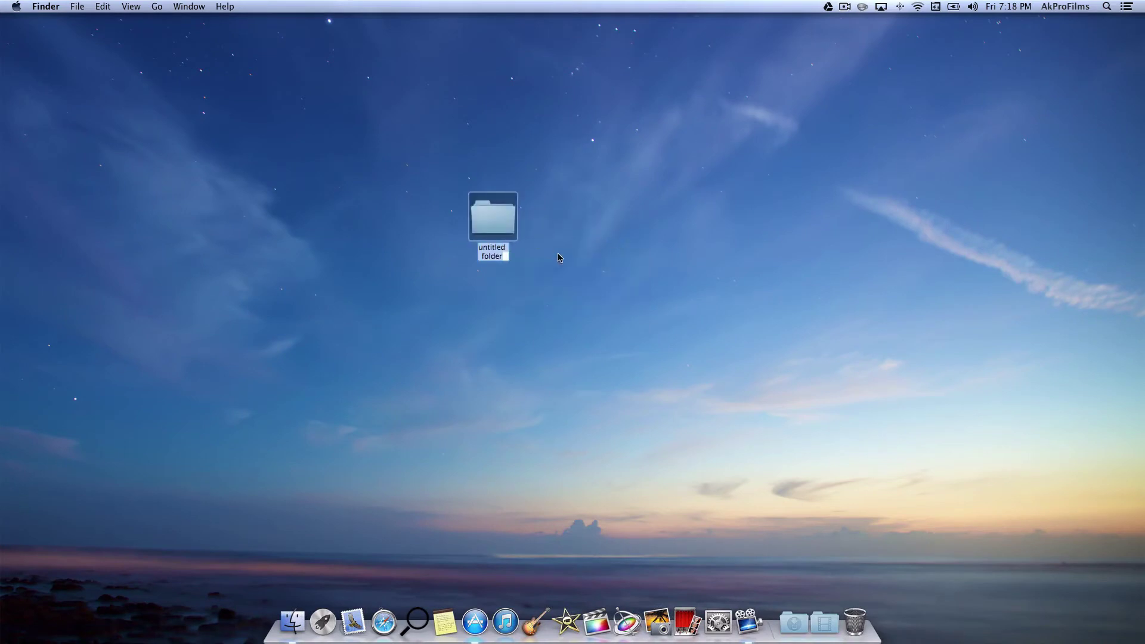
type("stuu")
key("BackSpace")
type("ff")
left_click(583, 250)
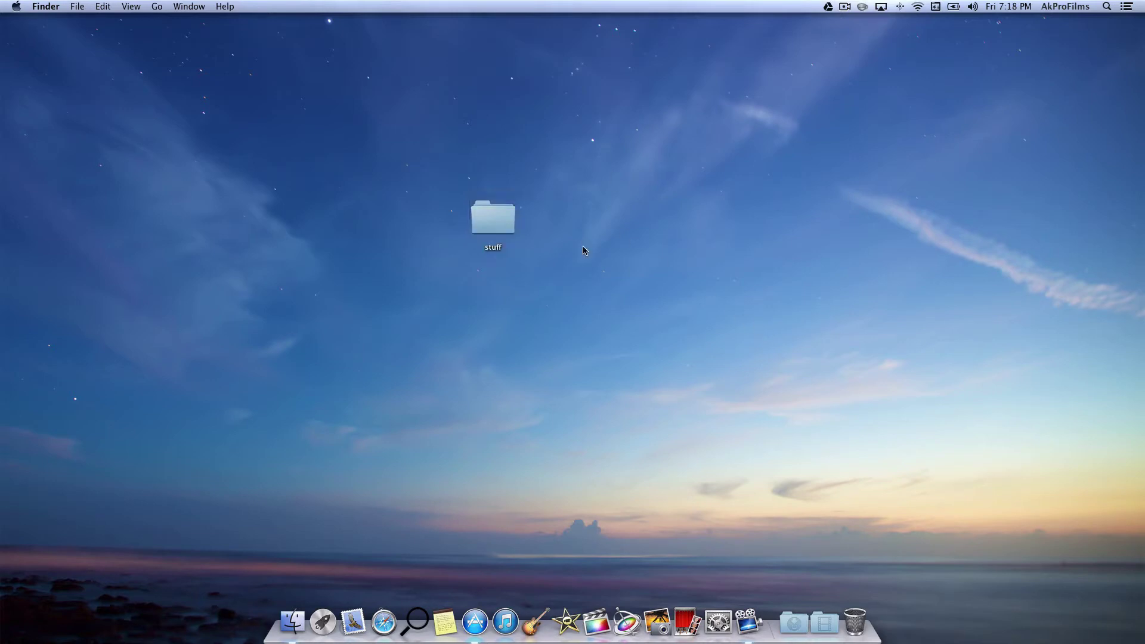
- Move the 'stuff' folder into the Trash
left_click(494, 221)
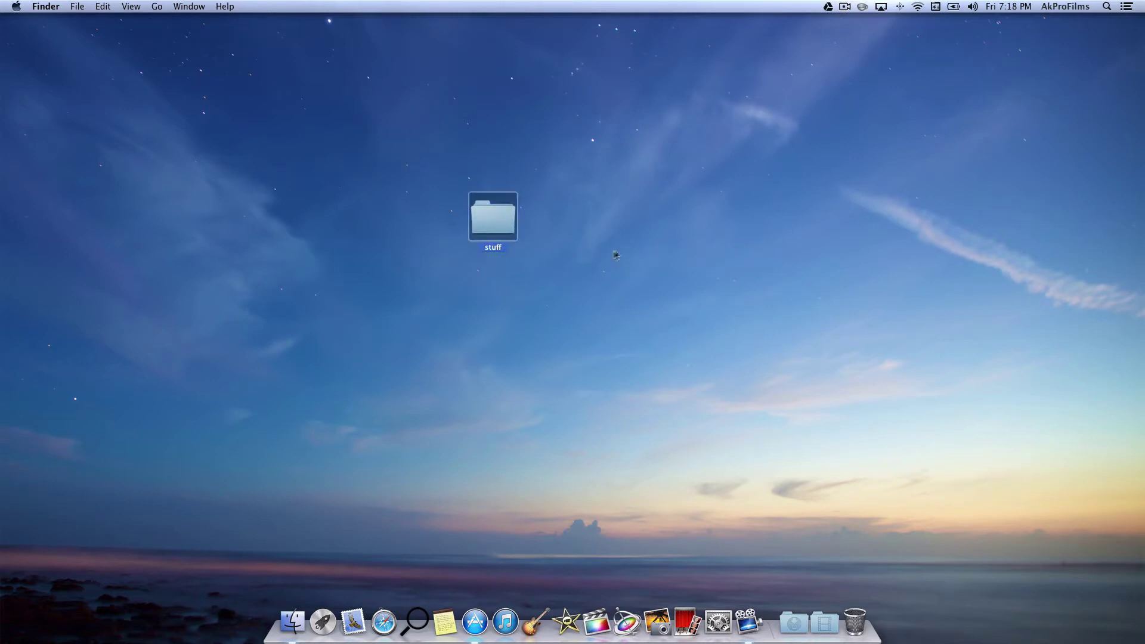
left_click(616, 255)
left_click_drag(494, 222, 860, 619)
- Empty the Trash from the Dock and confirm the permanent erase
right_click(861, 619)
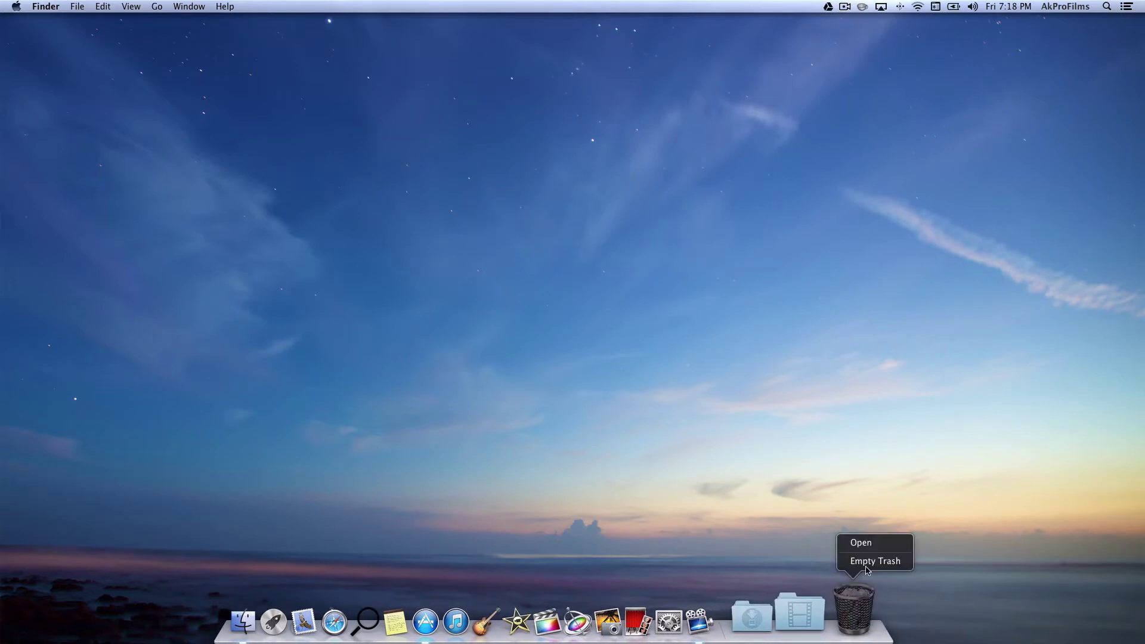
left_click(868, 561)
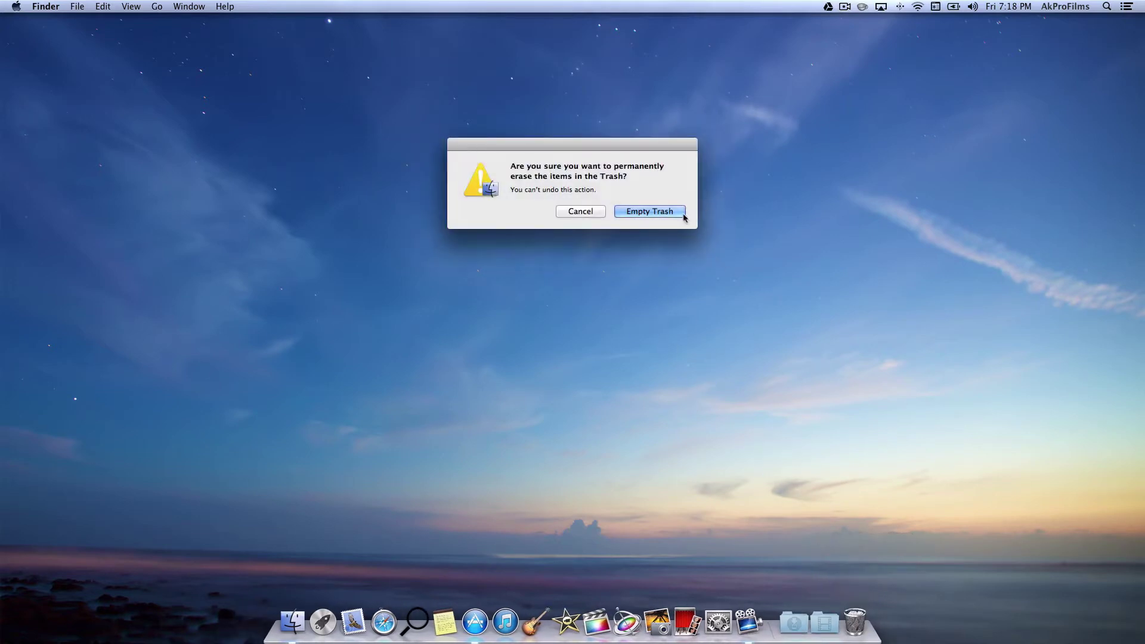
left_click(680, 214)
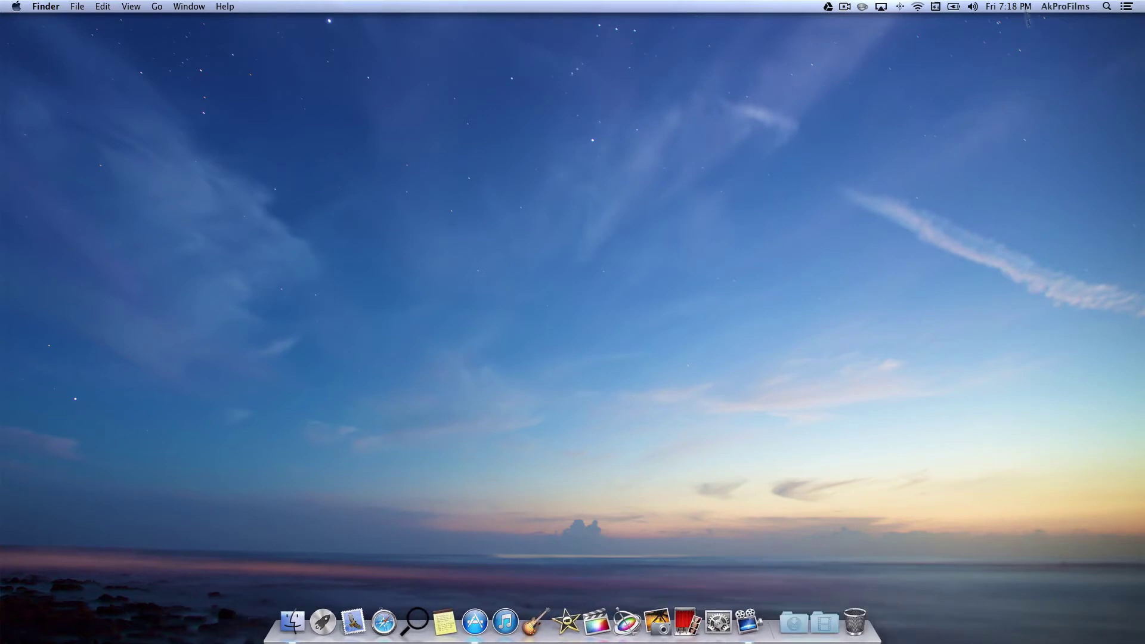
left_click_drag(1123, 28, 68, 549)
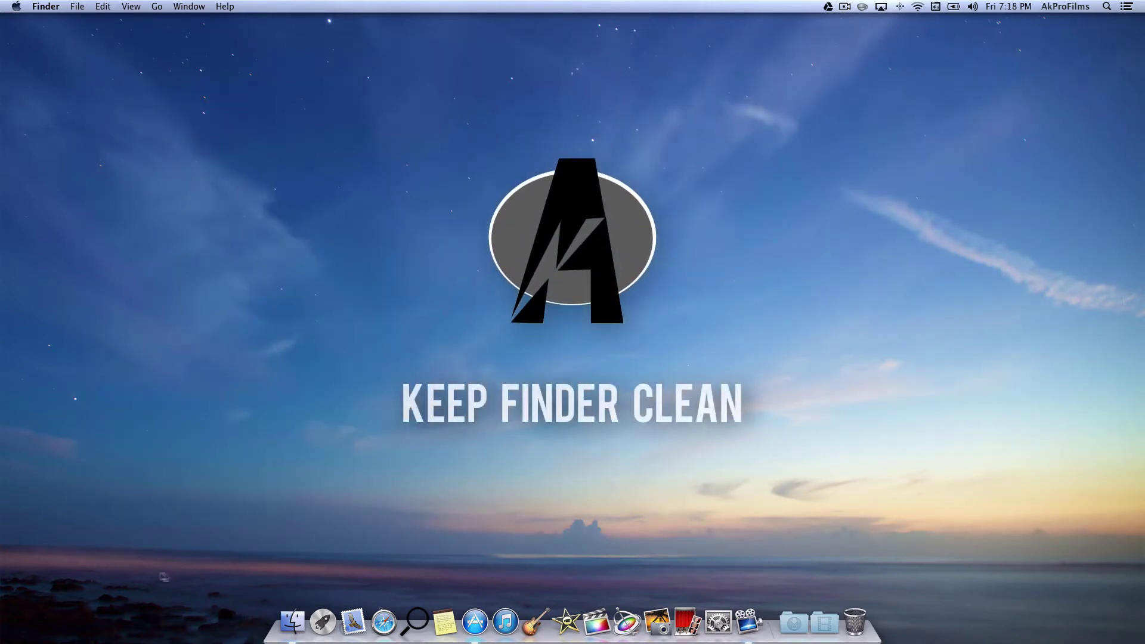
- Open the YouTube folder, then select and deselect the Media and Thumbnails folders
left_click(292, 614)
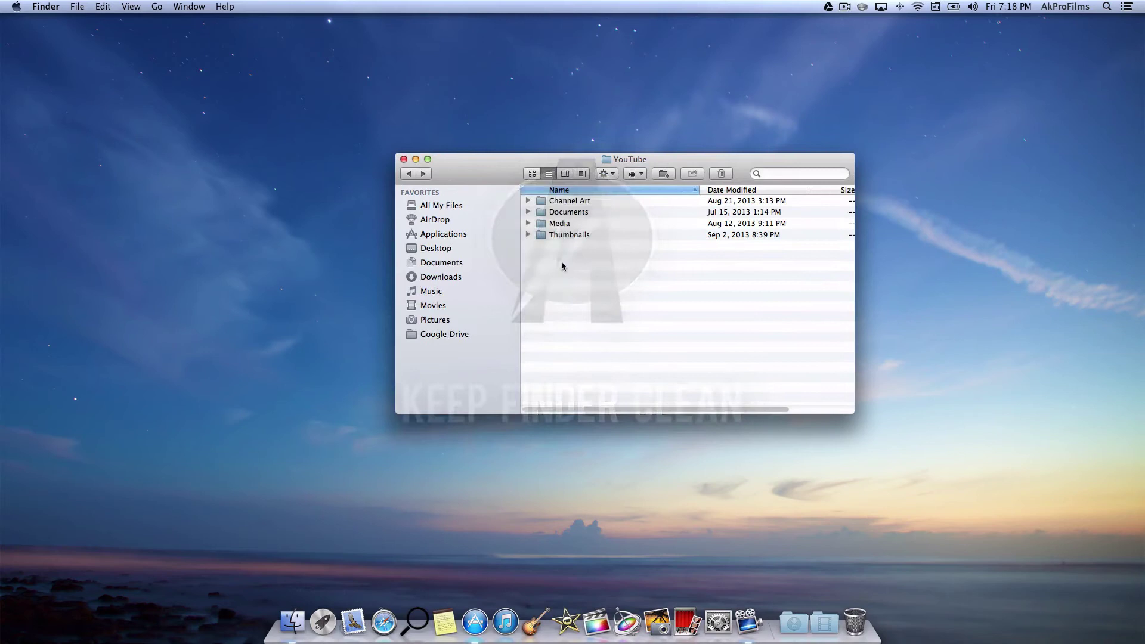
left_click_drag(542, 378, 596, 224)
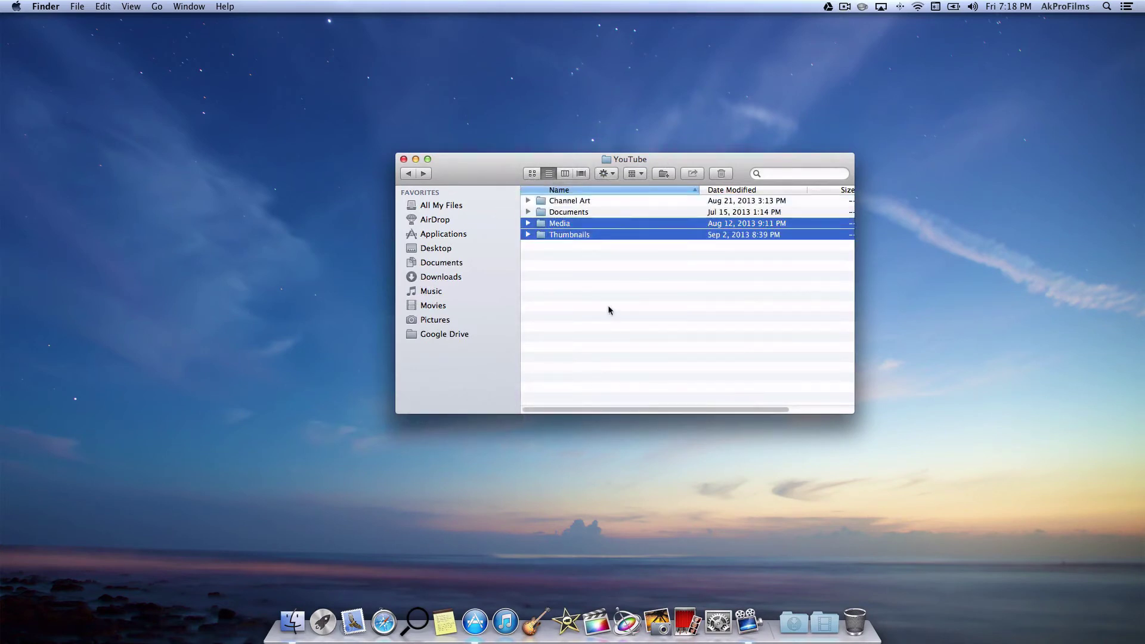
left_click(585, 288)
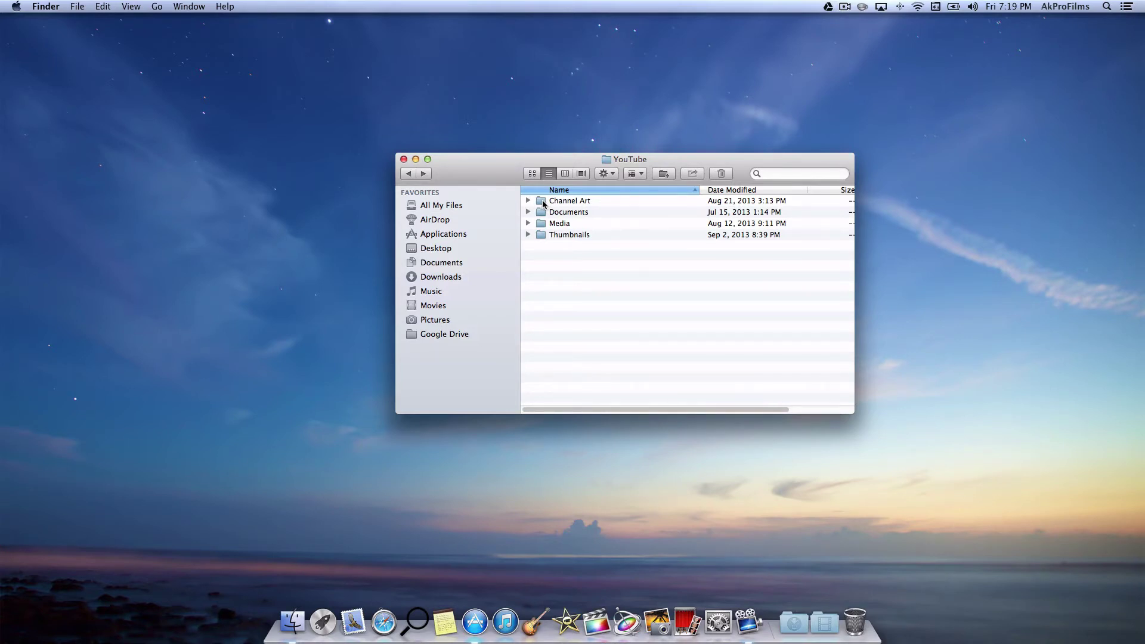
- Open Channel Art, then select and deselect its last three image files
double_click(543, 203)
left_click_drag(576, 383, 596, 298)
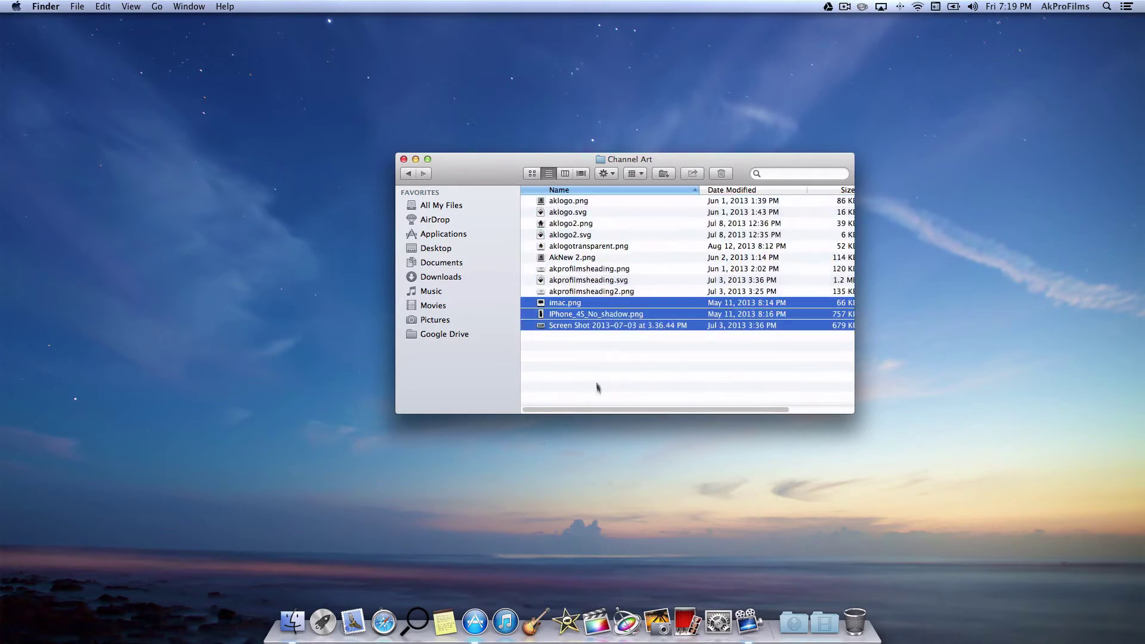
left_click(572, 357)
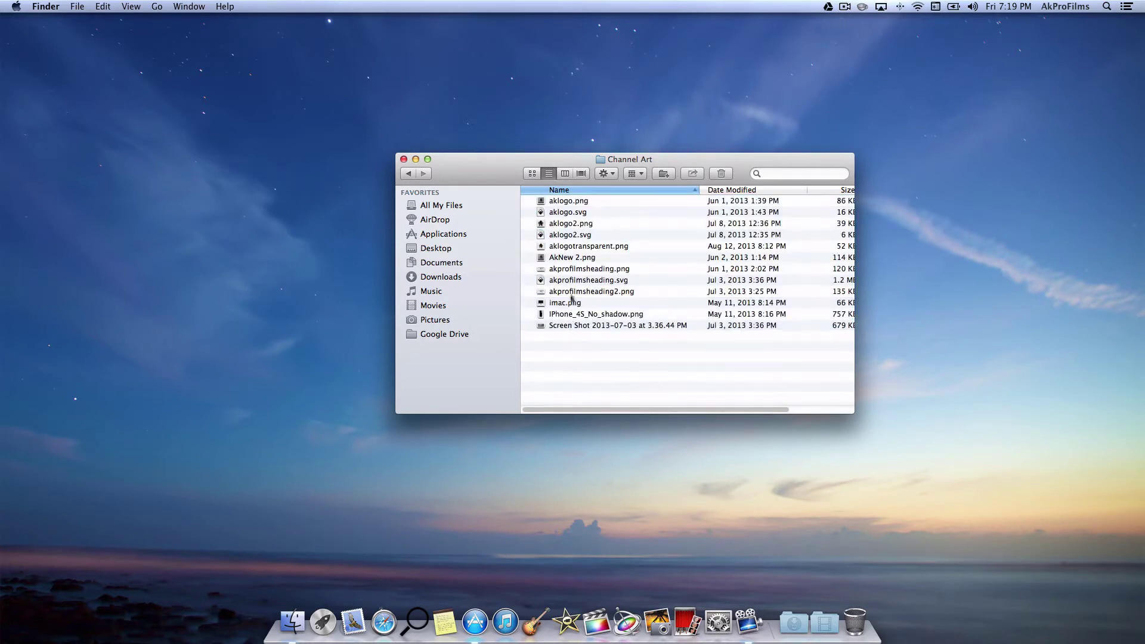
- Close the Channel Art window and view the installed MemoryKeeper page in the App Store
left_click(403, 160)
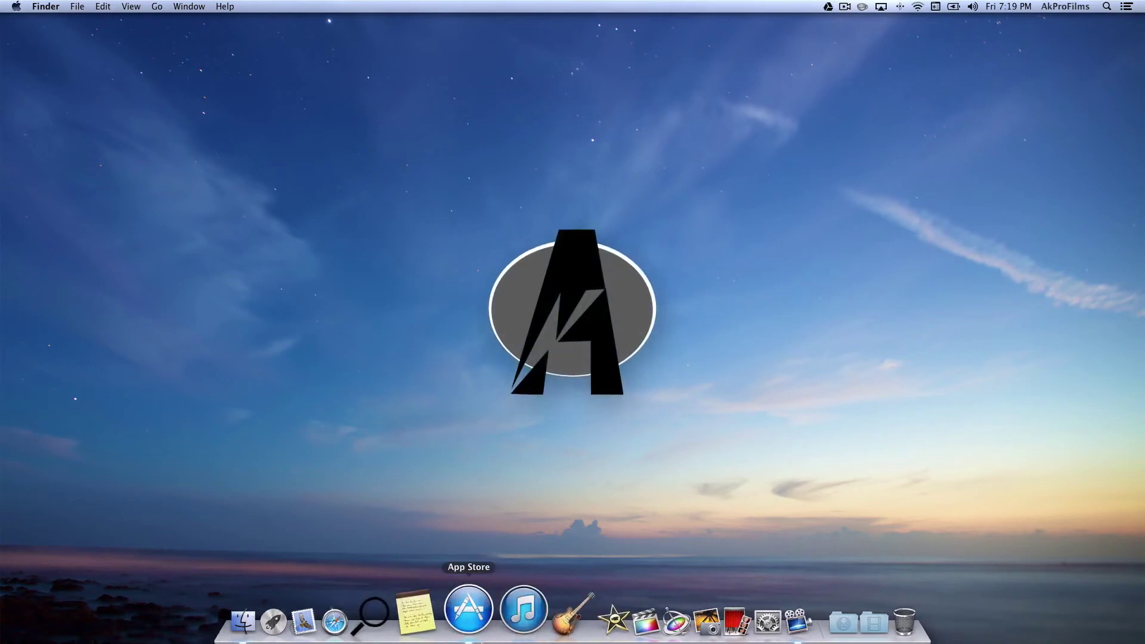
left_click(482, 604)
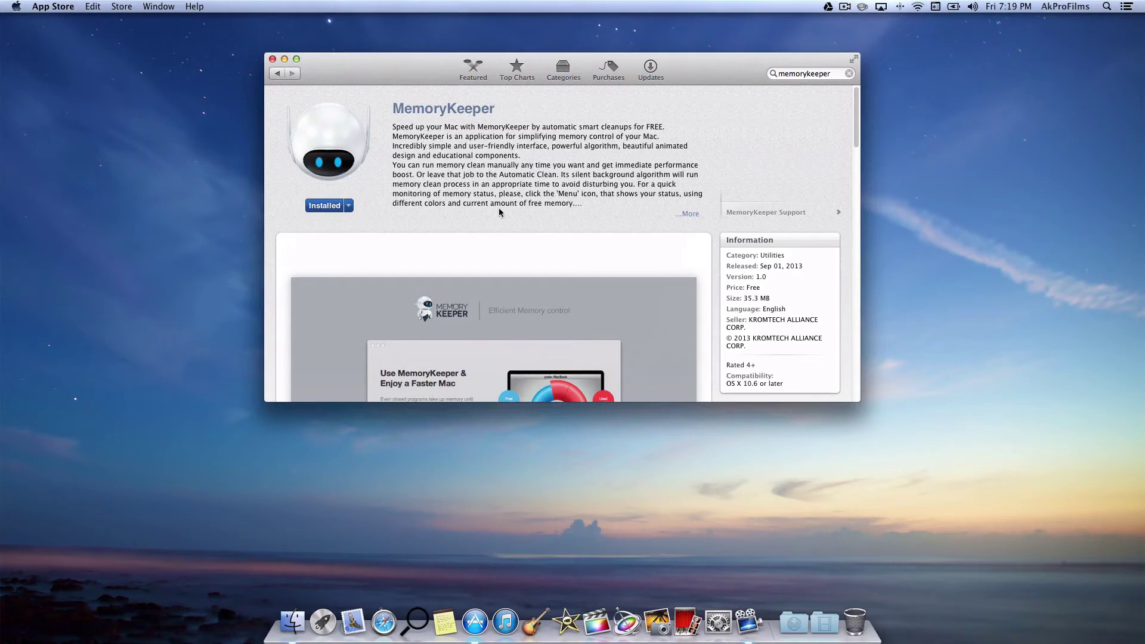
scroll(500, 212, "down", 5)
scroll(495, 202, "up", 5)
scroll(405, 161, "down", 4)
scroll(404, 161, "down", 3)
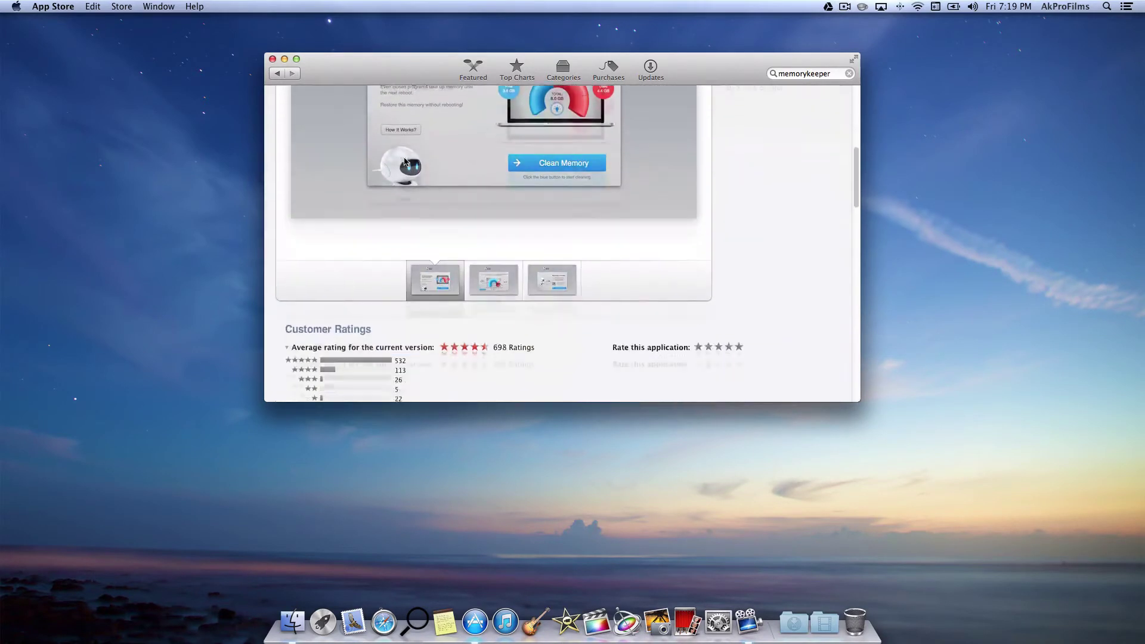
scroll(404, 162, "up", 8)
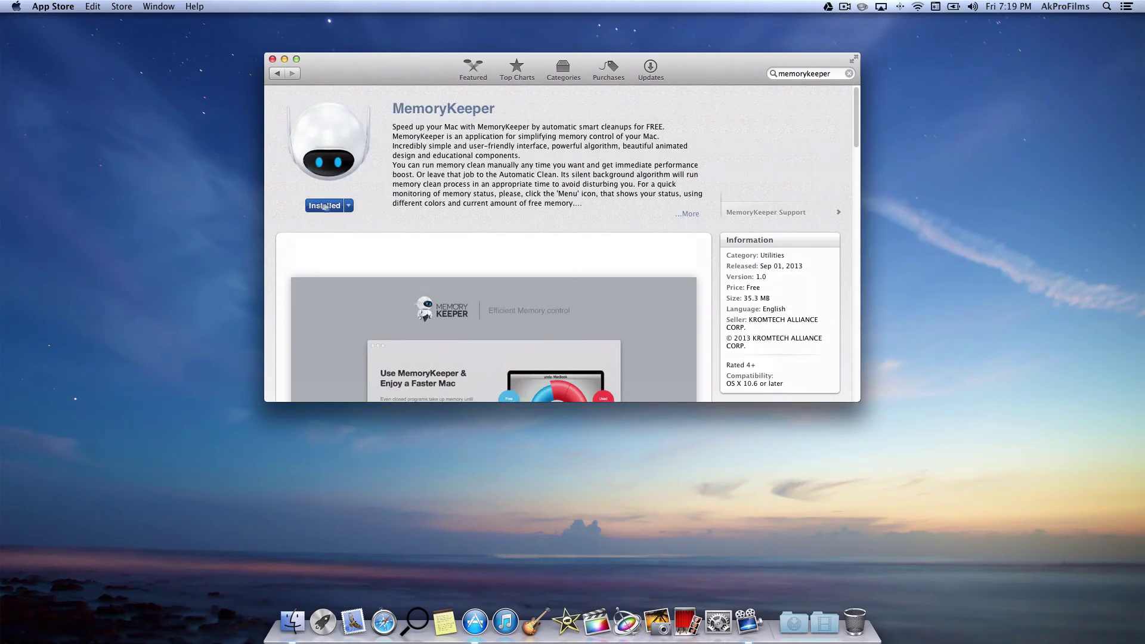
- Minimize the App Store and launch MemoryKeeper from Launchpad's Utilities folder
left_click(285, 59)
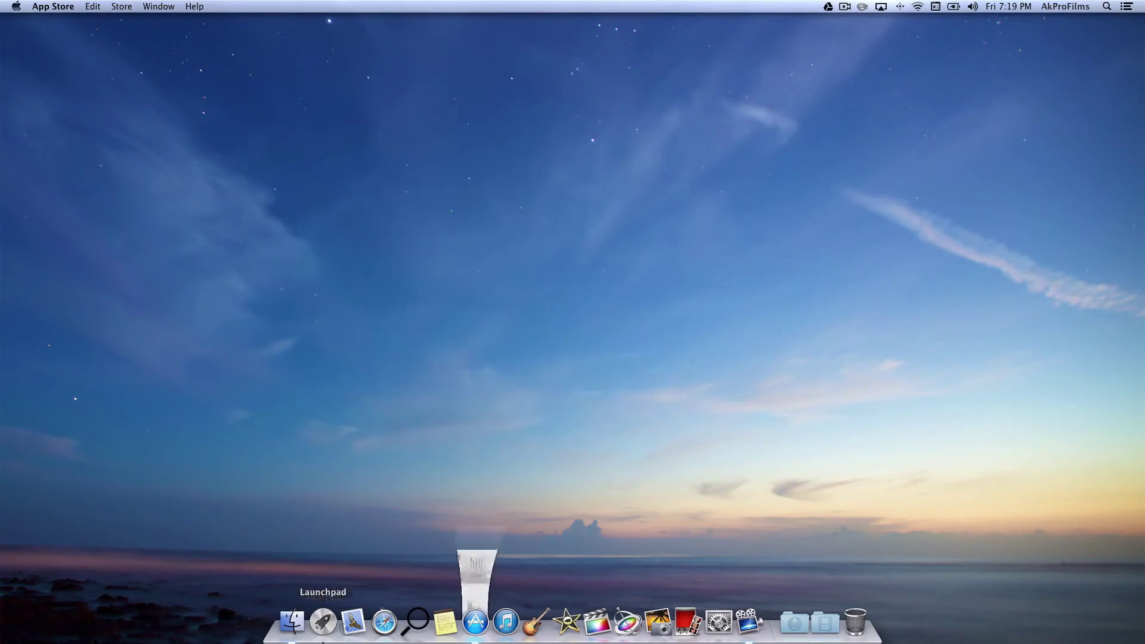
left_click(328, 604)
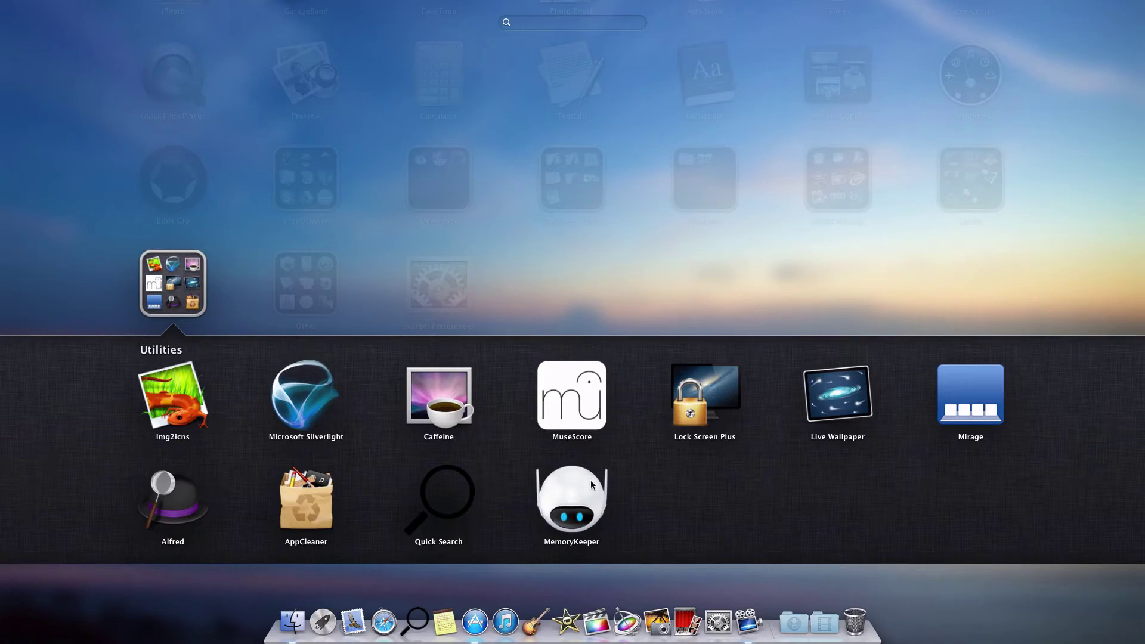
left_click(581, 477)
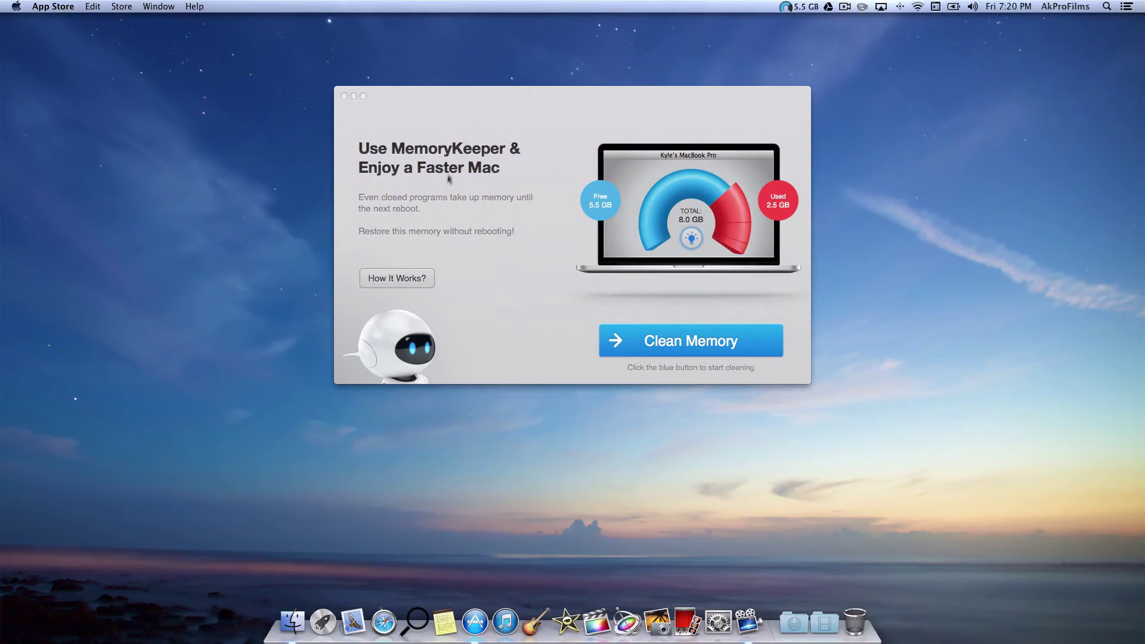
left_click(412, 281)
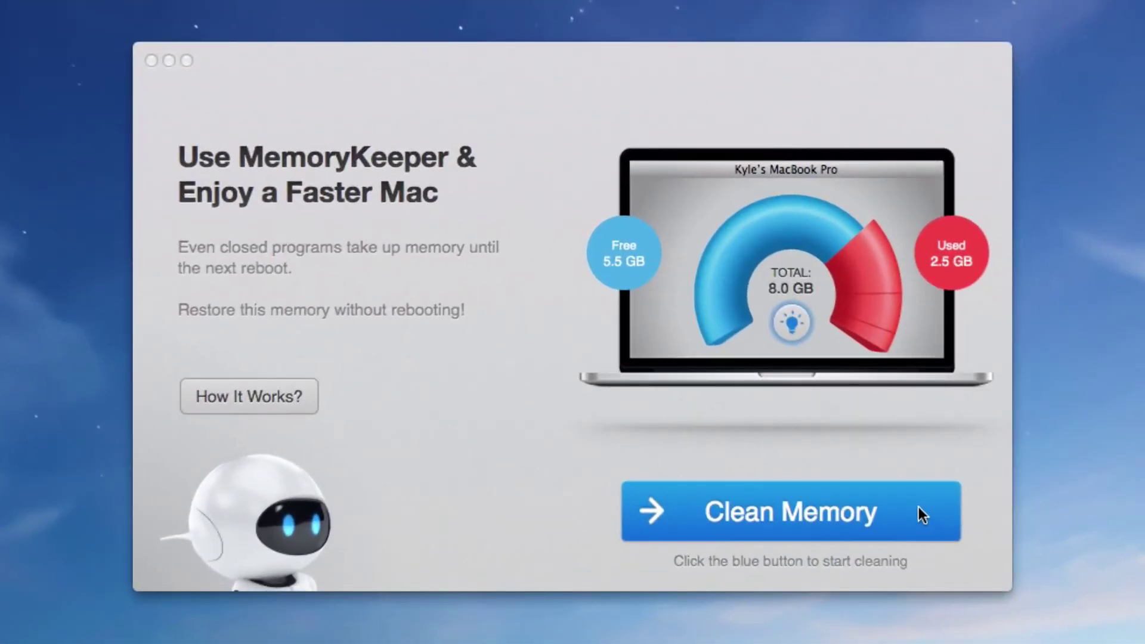
- Run Clean Memory, freeing 184.2 MB to reach 5.6 GB free
left_click(916, 518)
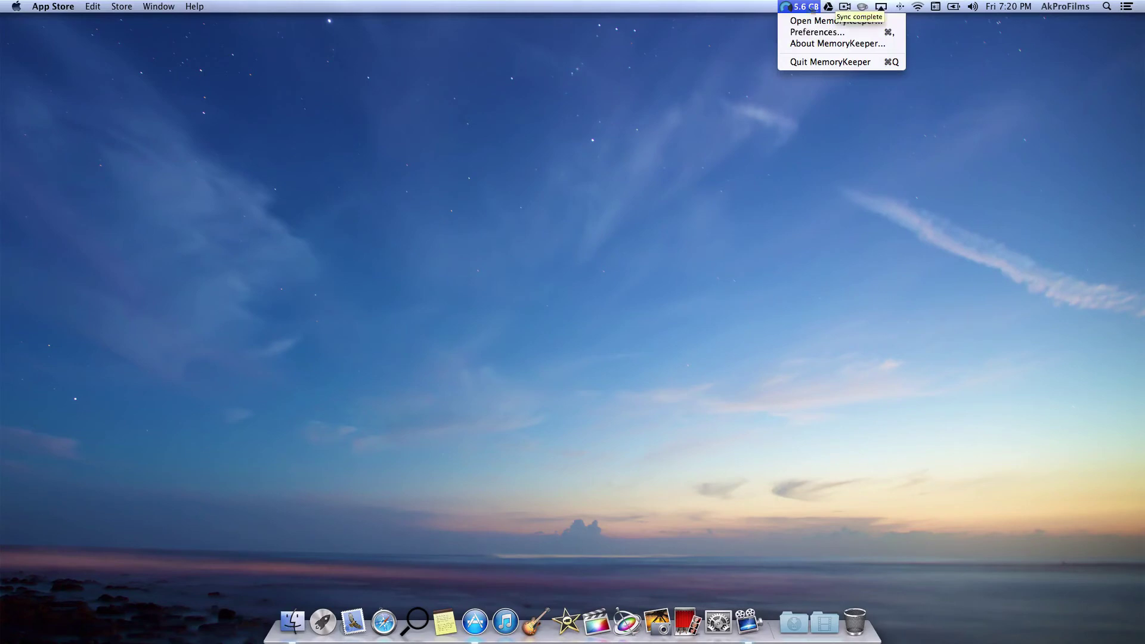
- Open MemoryKeeper Preferences with automatic cleanup at a 10% free-memory limit
left_click(809, 32)
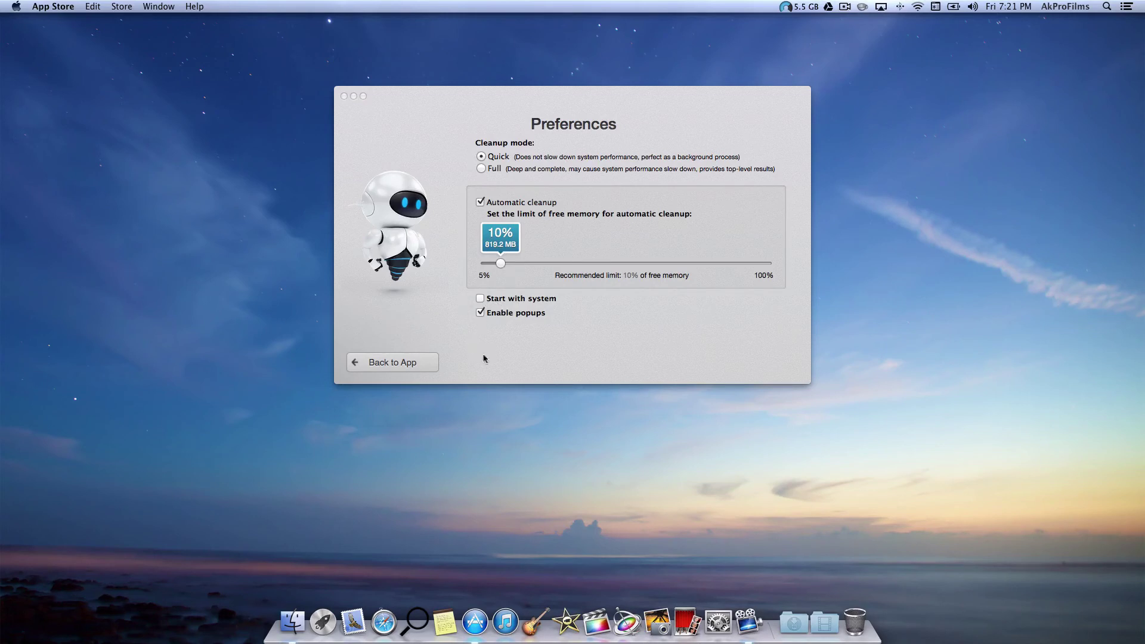
- Go Back to App from Preferences to the main memory overview
left_click(409, 362)
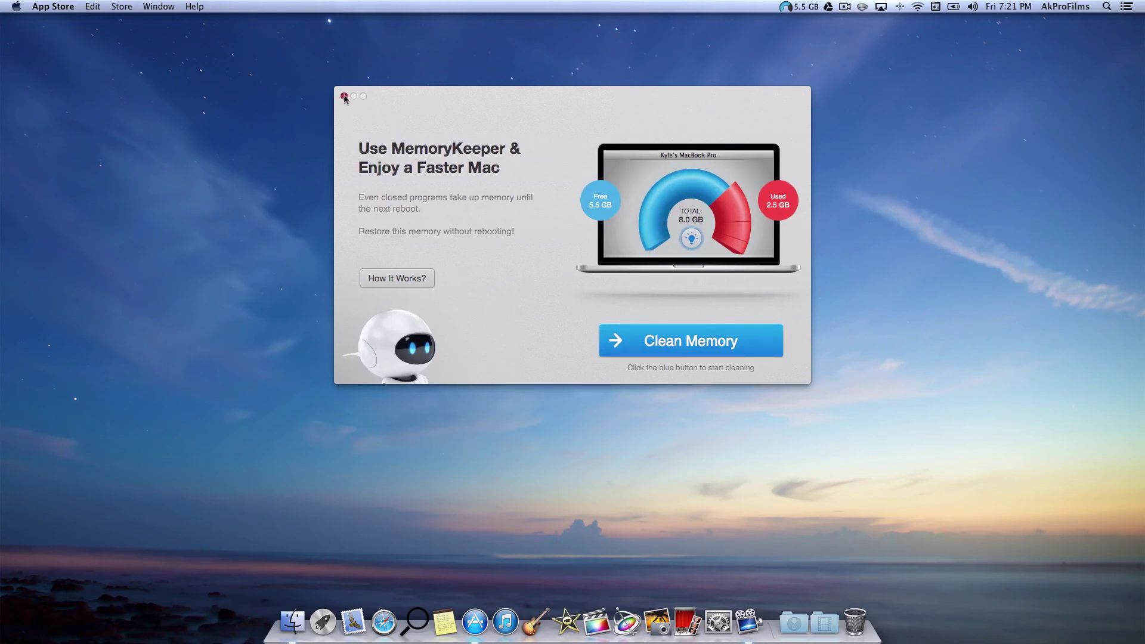
mouse_move(656, 182)
mouse_move(724, 202)
- Close the MemoryKeeper window to leave a clear desktop
left_click(344, 96)
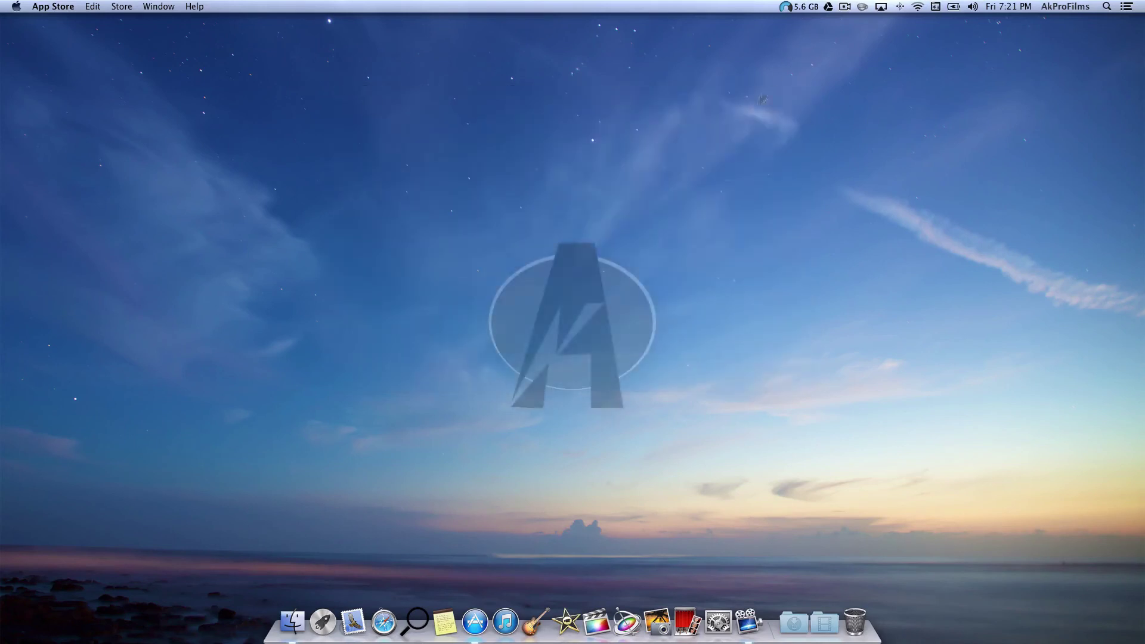